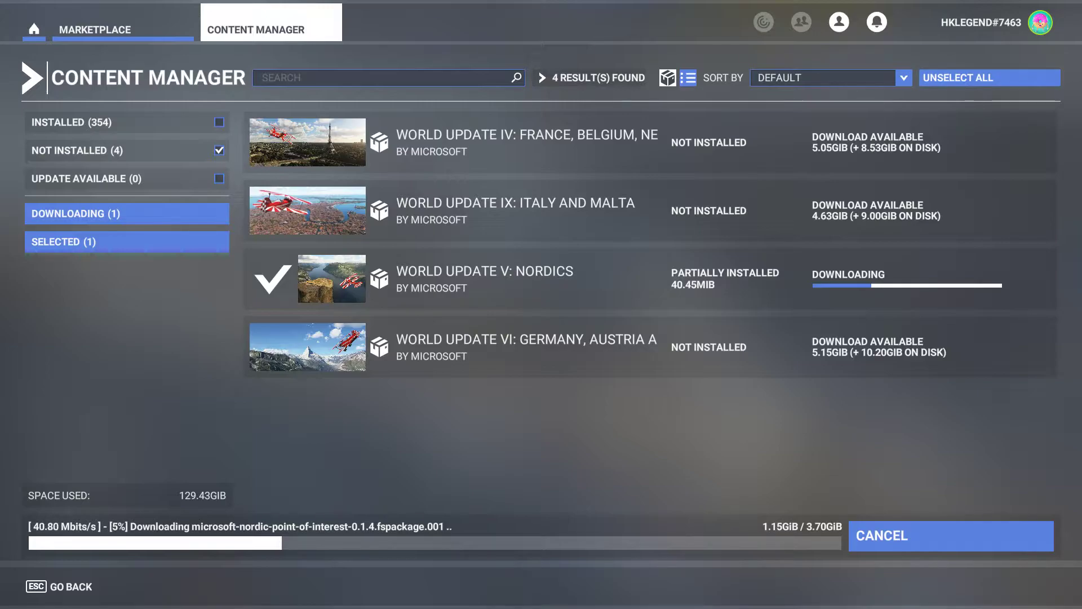
Step: With the Nordics update still downloading, bring up the Windows Start menu
key("super")
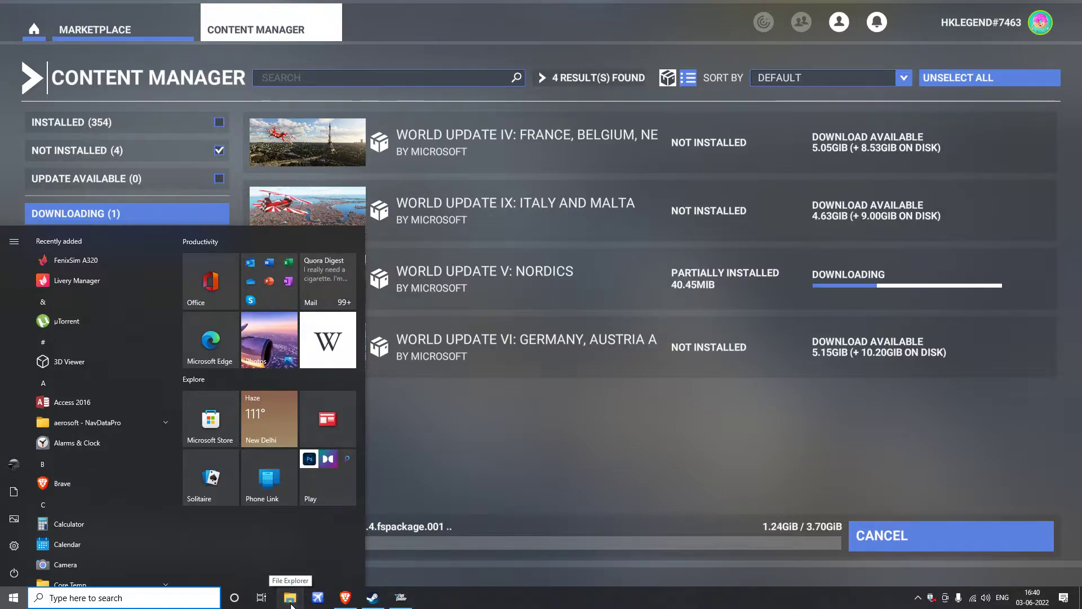
Step: Browse to C:\Users\Admin\AppData\Roaming\Microsoft Flight Simulator, peek into Packages, and return
left_click(290, 598)
double_click(264, 381)
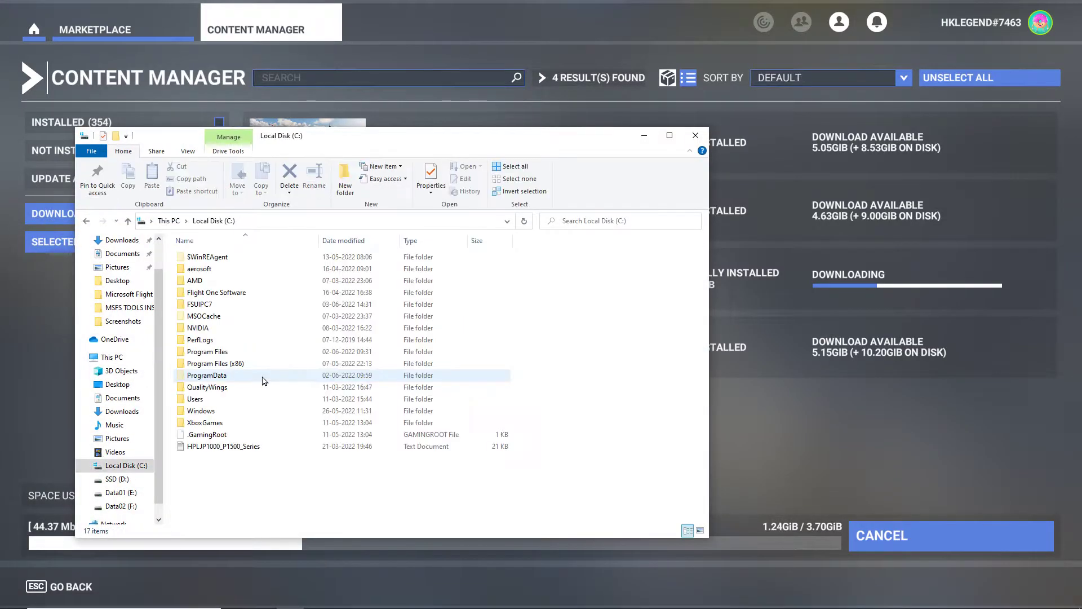
double_click(256, 399)
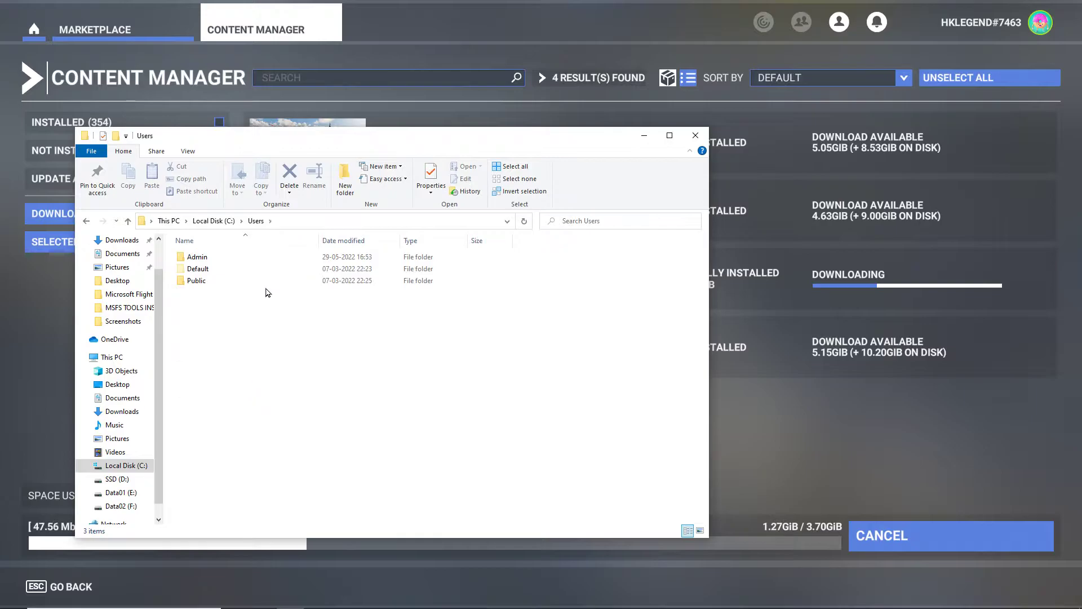
double_click(270, 257)
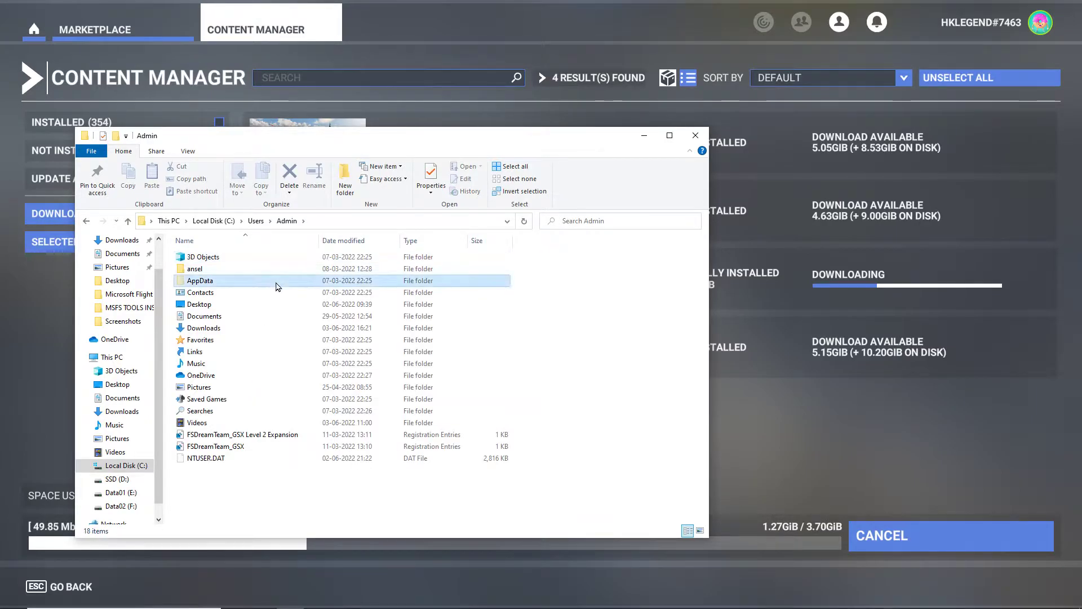
double_click(276, 282)
double_click(274, 282)
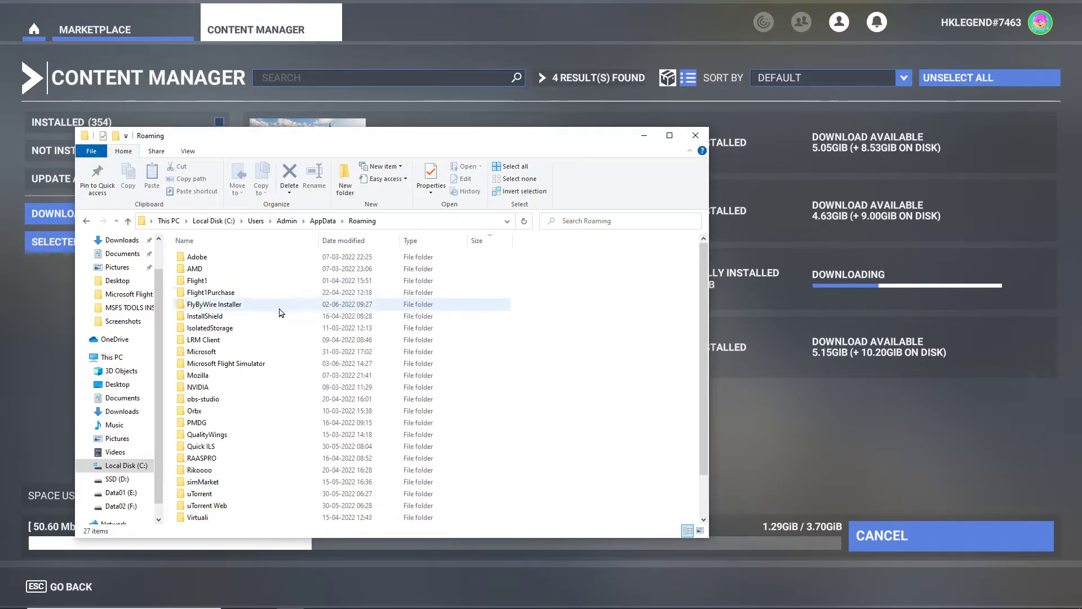
double_click(276, 367)
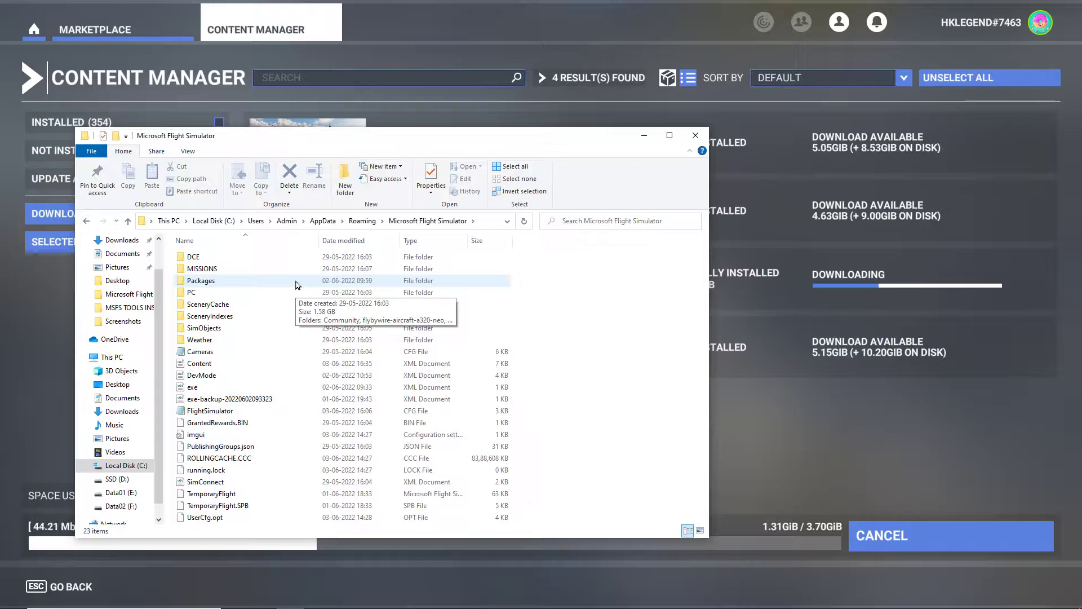
double_click(297, 284)
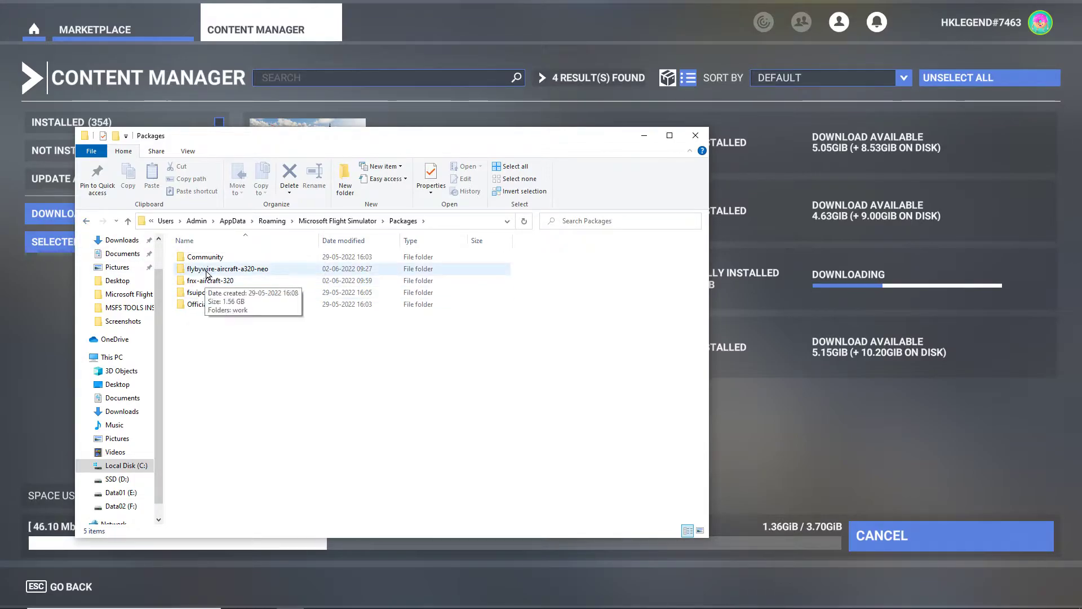
left_click(87, 222)
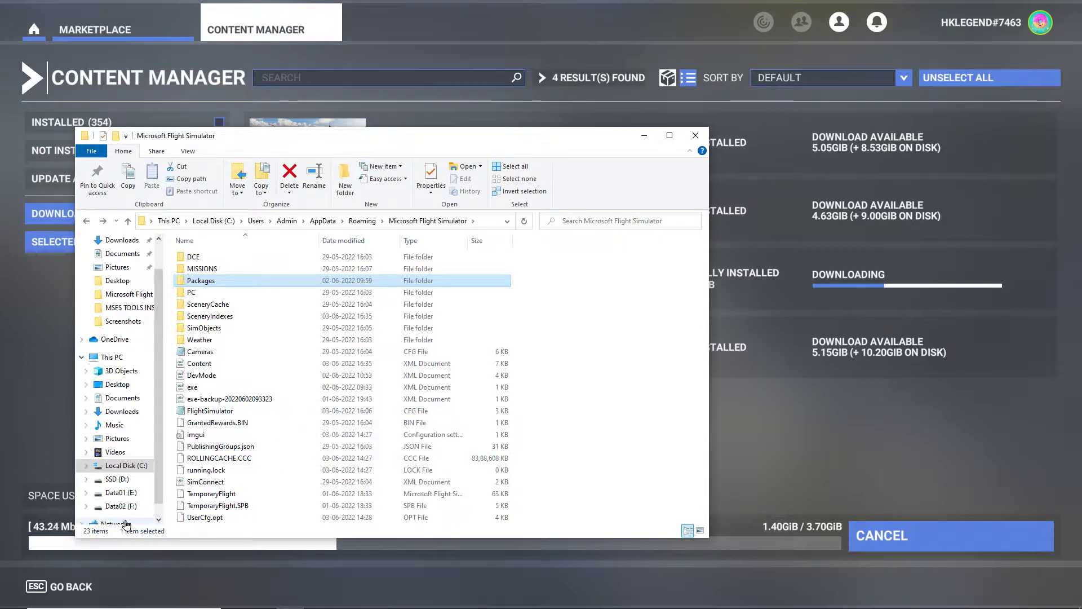
left_click(86, 221)
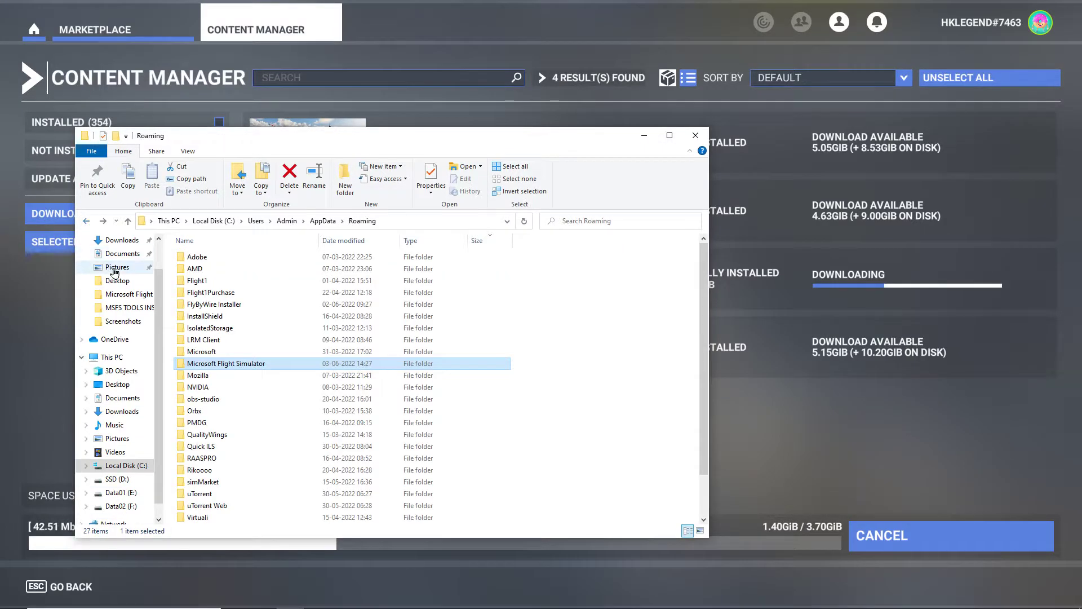
right_click(303, 366)
left_click(336, 357)
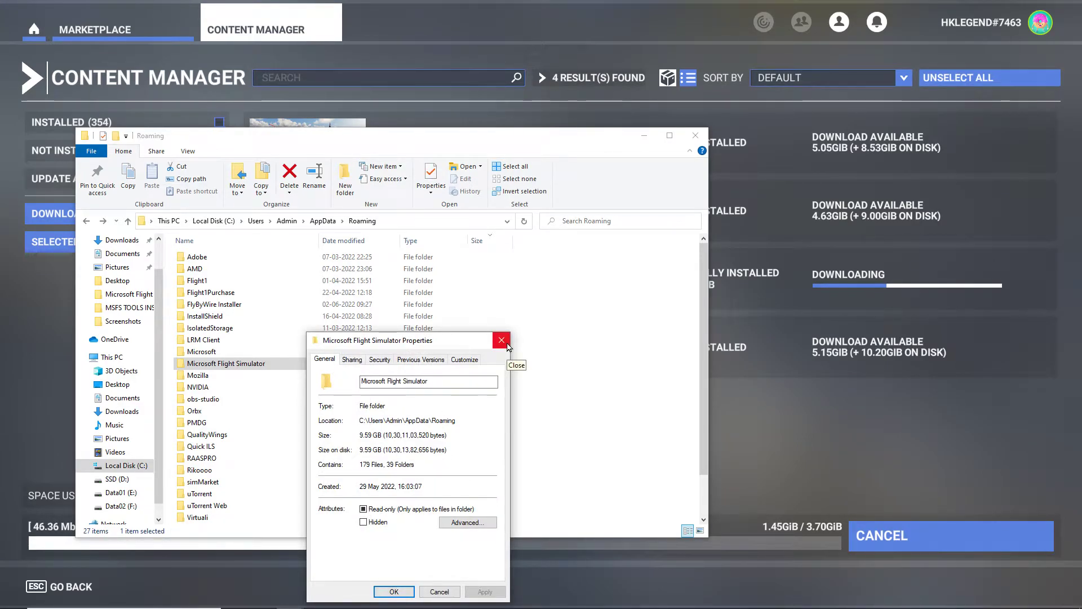
left_click(502, 340)
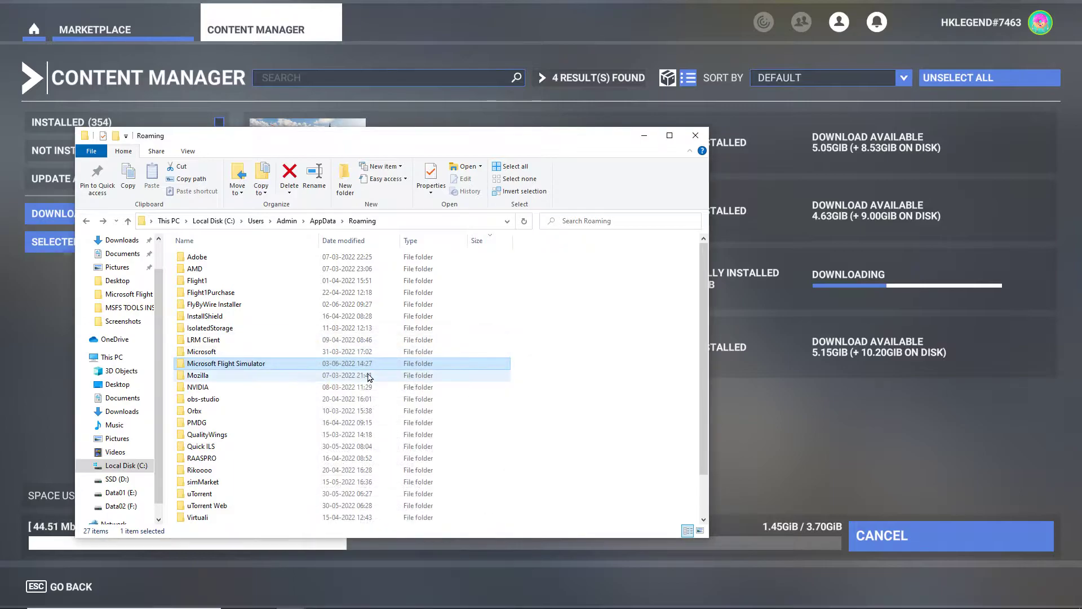
mouse_move(285, 367)
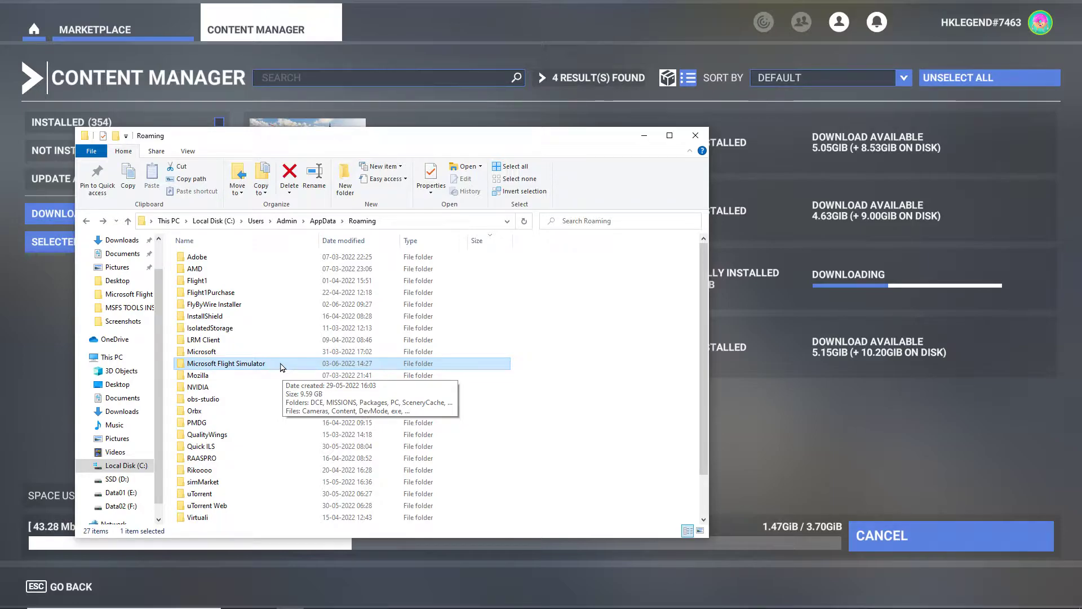
Step: Check the Games folder on Data02 (F:) and return to the drive root
left_click(141, 506)
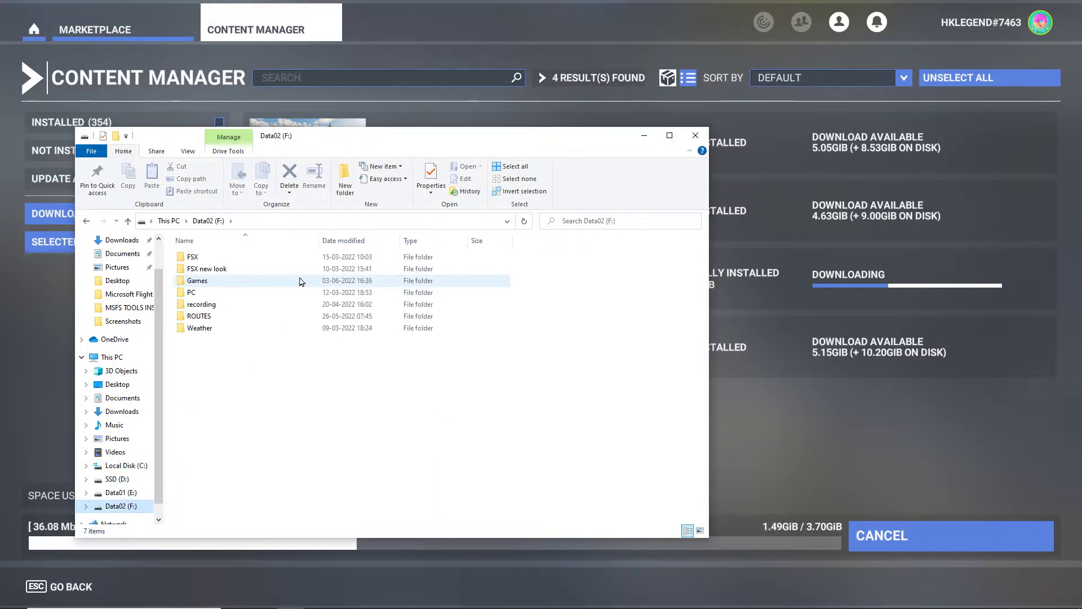
double_click(299, 281)
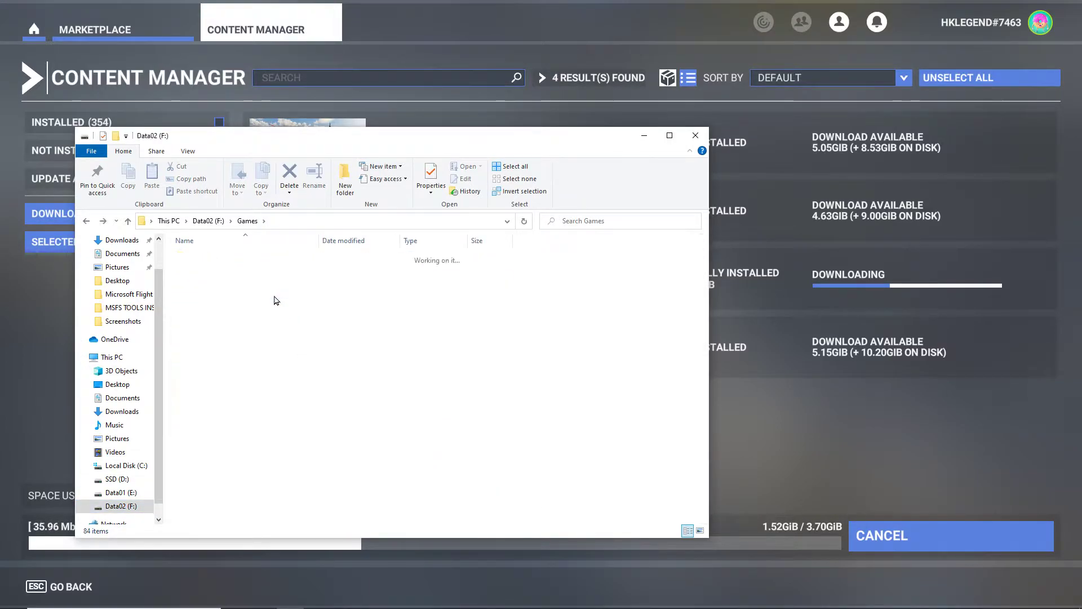
key("alt+Left")
Step: Open E:\Games\Simulation\Microsoft Flight Simulator on Data01 (E:)
left_click(121, 492)
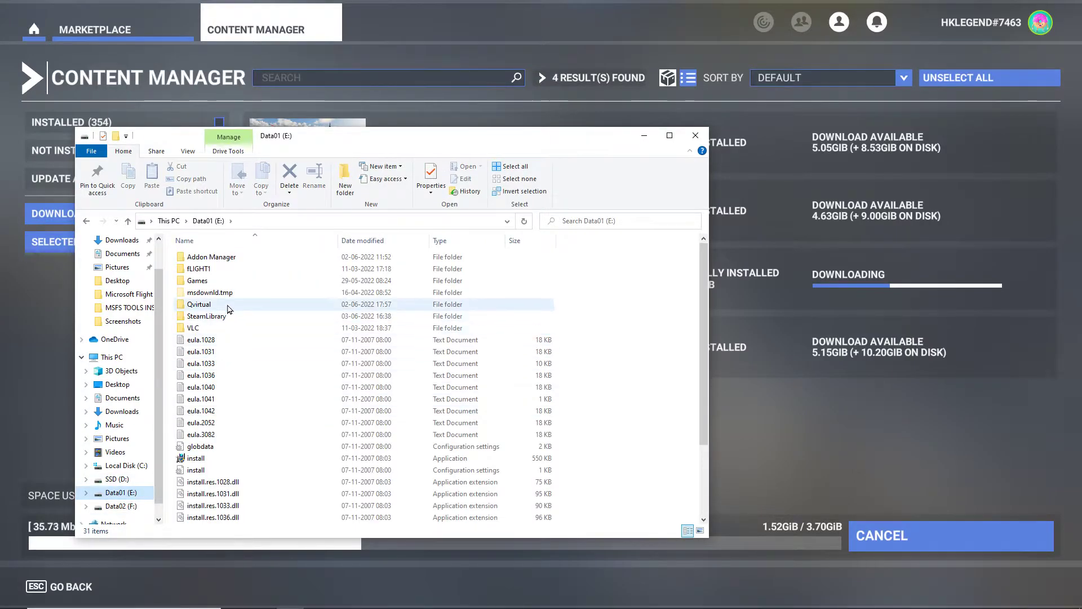
mouse_move(229, 309)
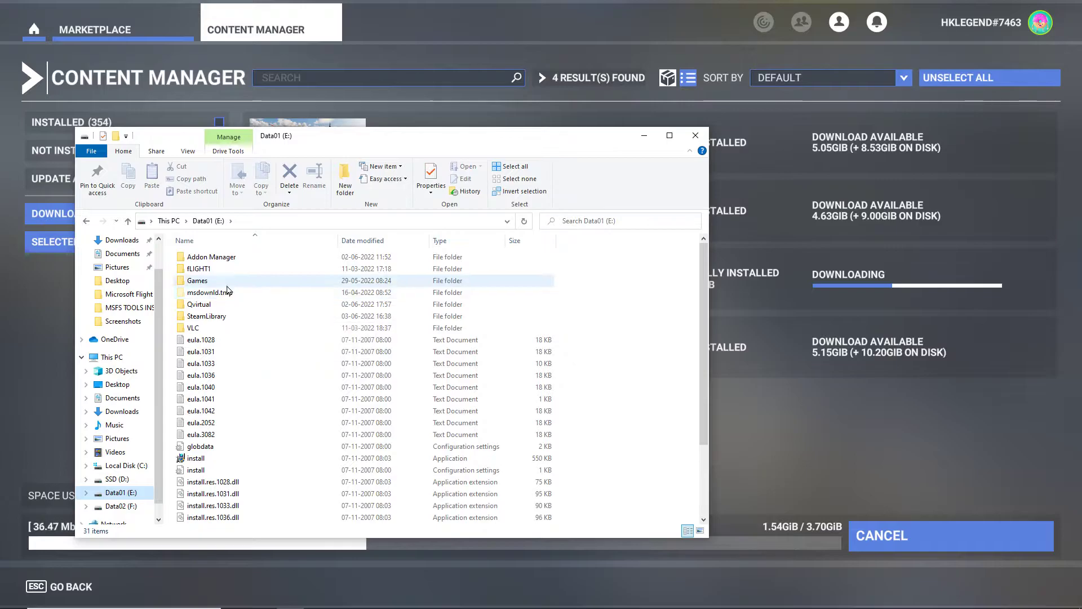
double_click(229, 281)
double_click(240, 257)
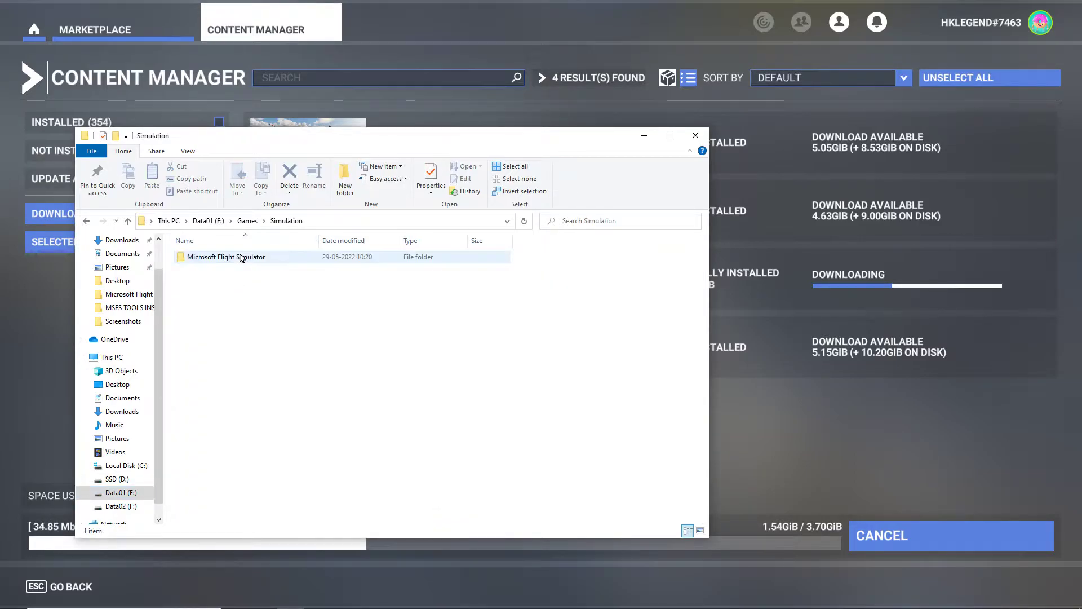
double_click(240, 257)
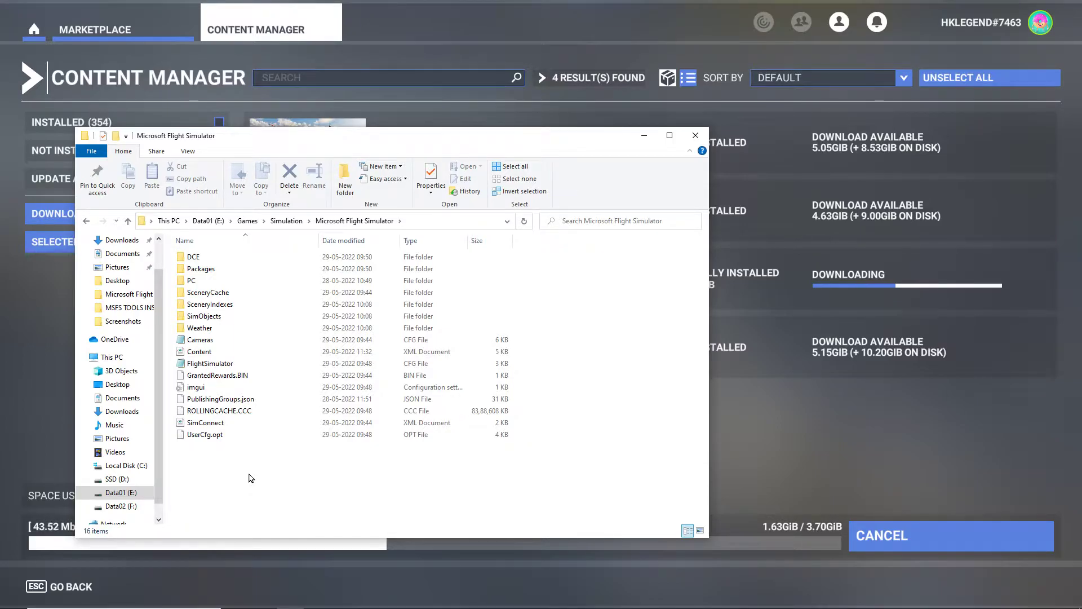
mouse_move(148, 603)
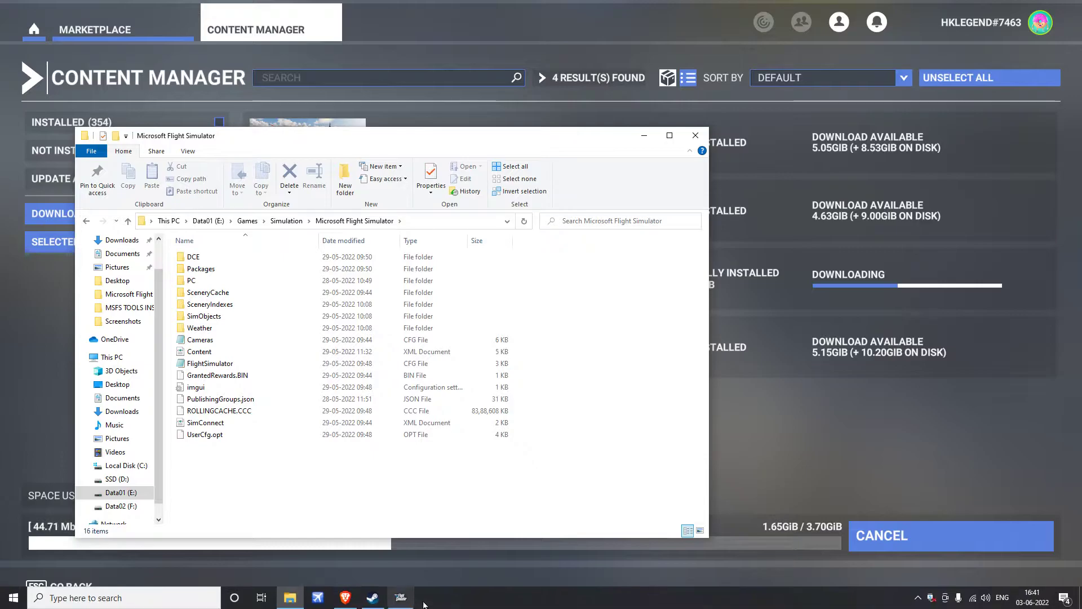
Step: Look at the Flight Simulator page in the Steam library, then return to Content Manager
left_click(372, 597)
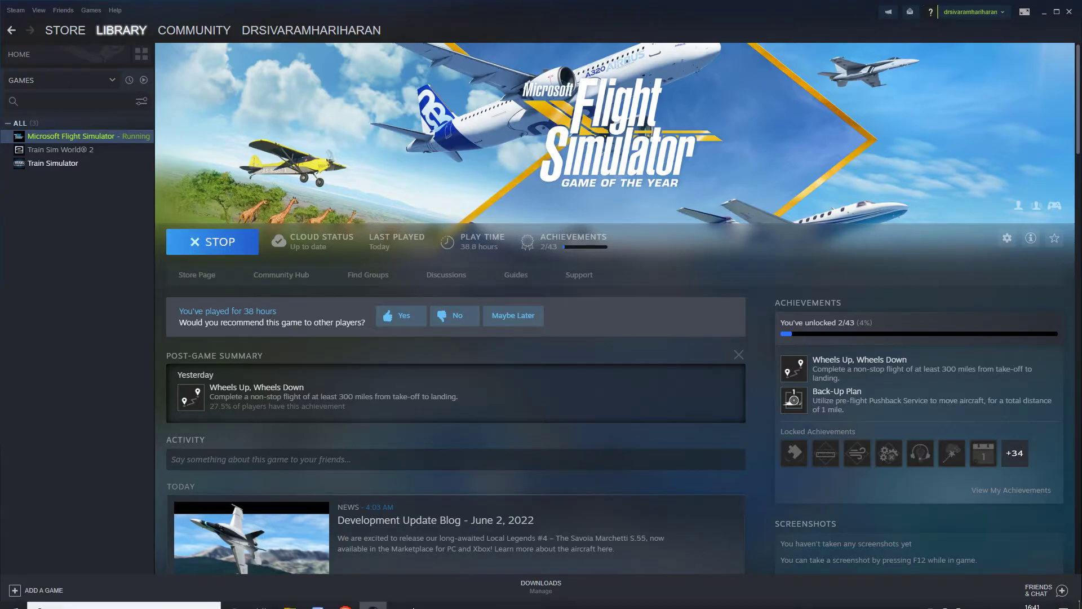
left_click(399, 599)
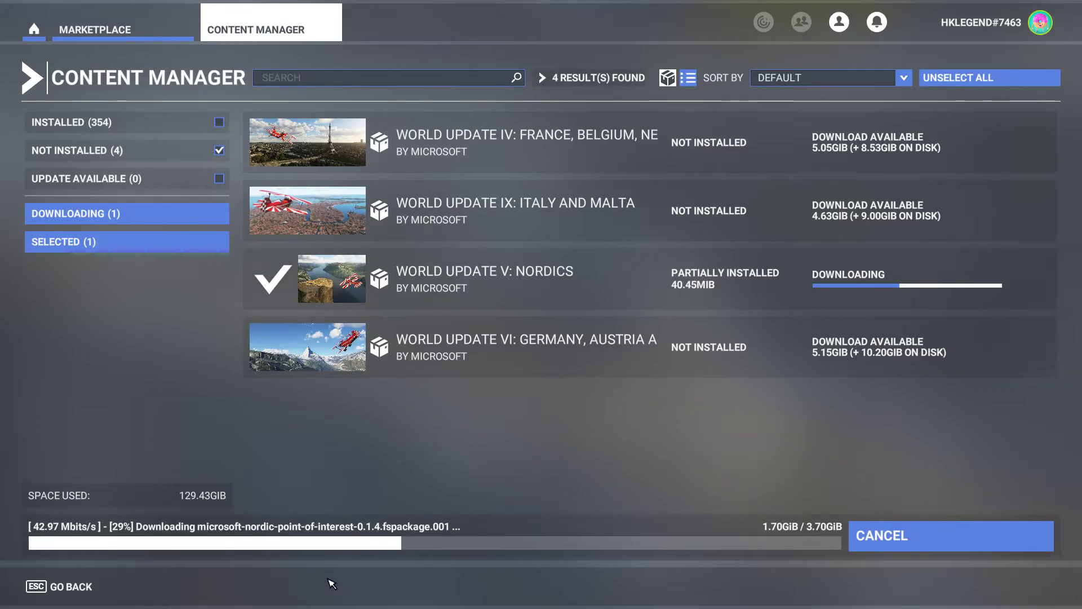
Step: Bring the relocated simulator folder window forward and open its Packages folder
key("super")
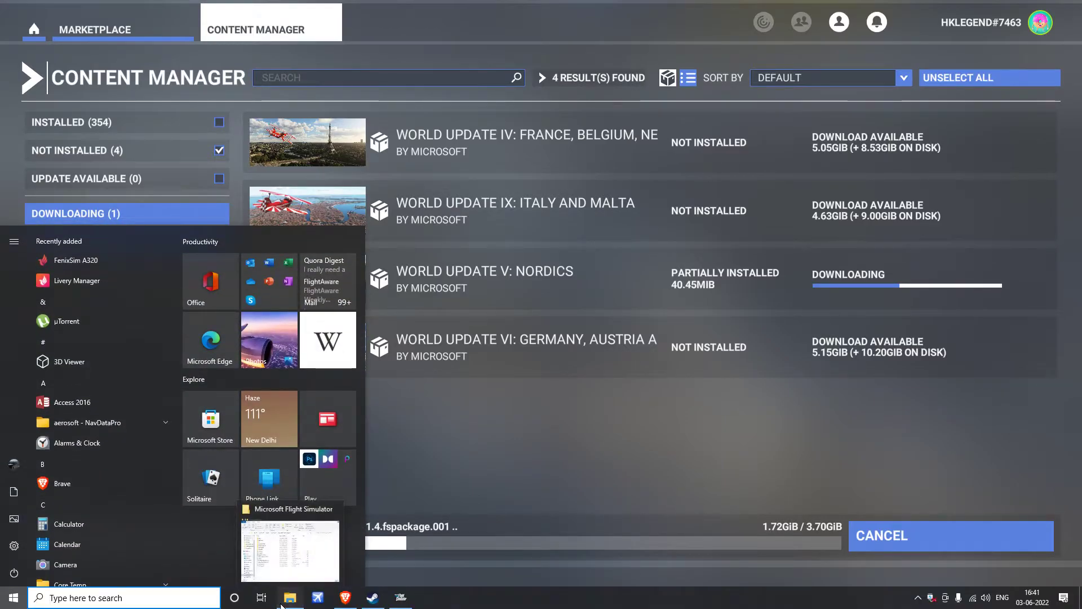
left_click(282, 603)
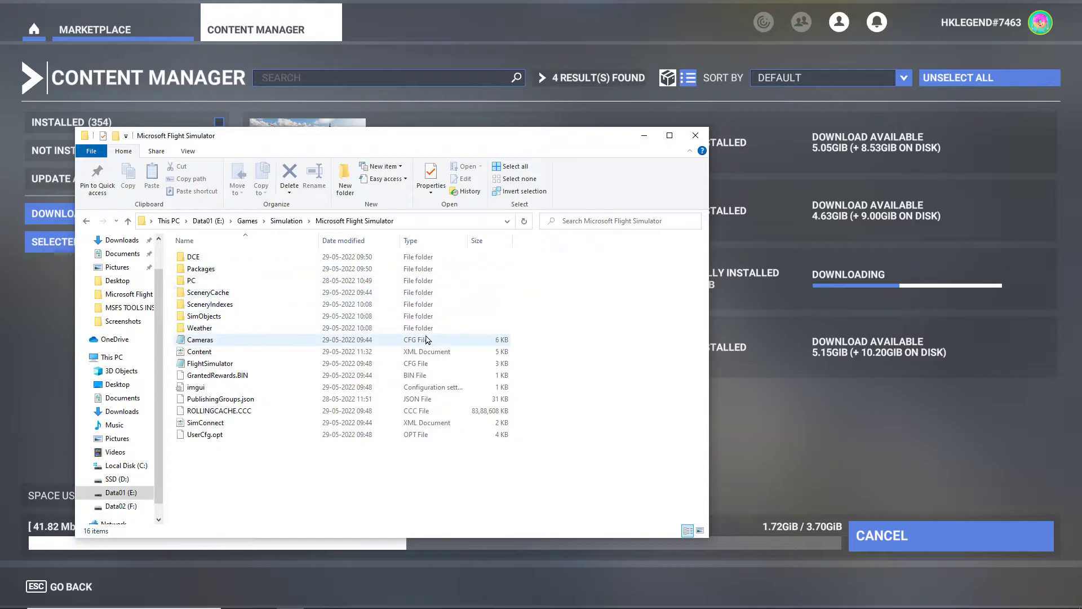
left_click(299, 270)
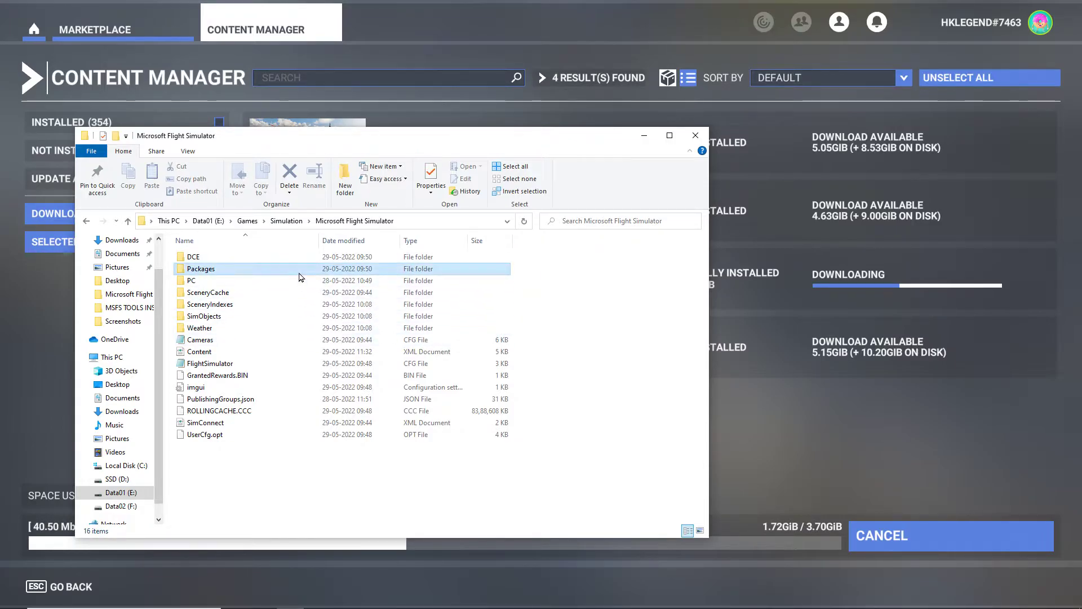
double_click(300, 276)
Step: Reveal the full path E:\Games\Simulation\Microsoft Flight Simulator\Packages in the address bar
left_click(459, 221)
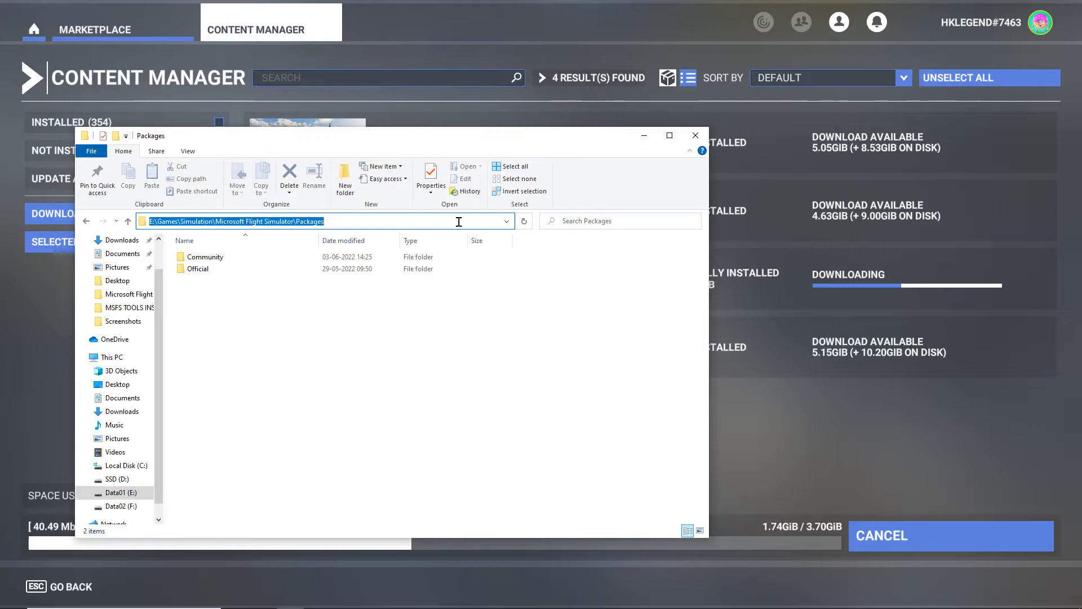
left_click(311, 321)
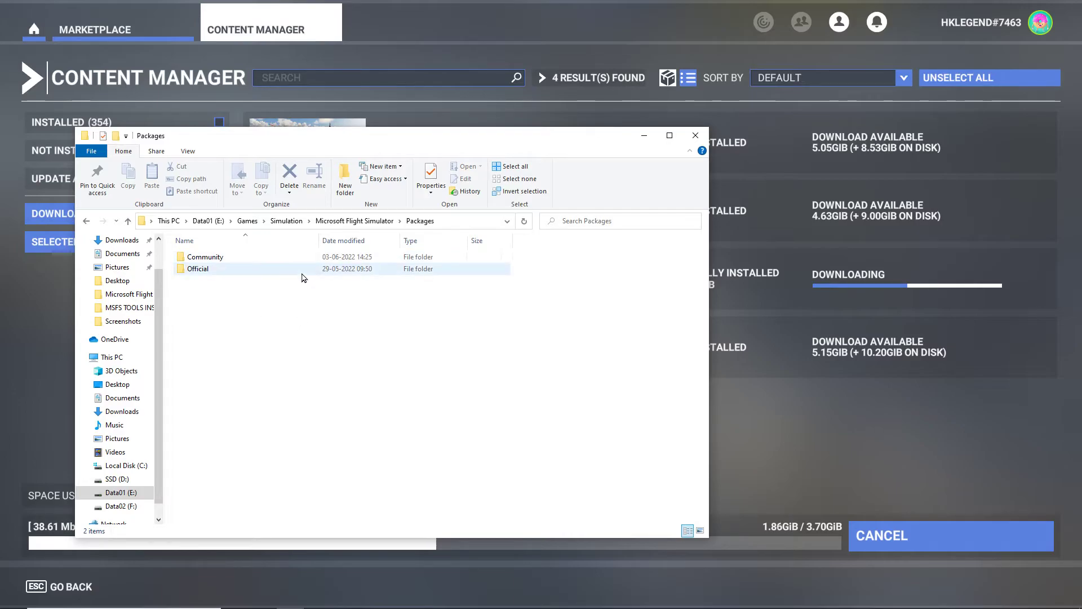
left_click(453, 226)
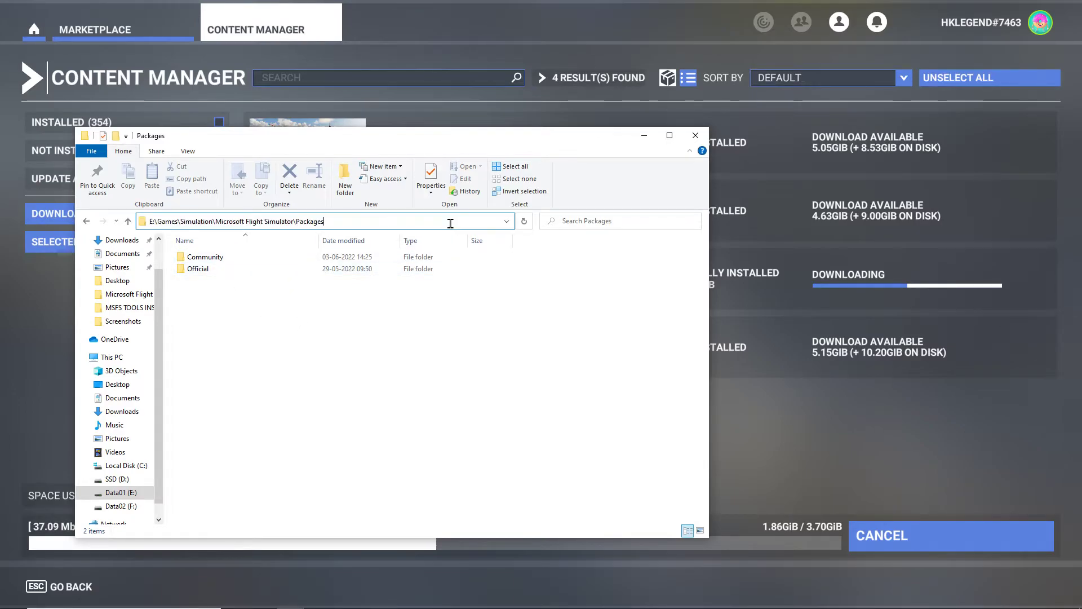
left_click_drag(389, 221, 147, 221)
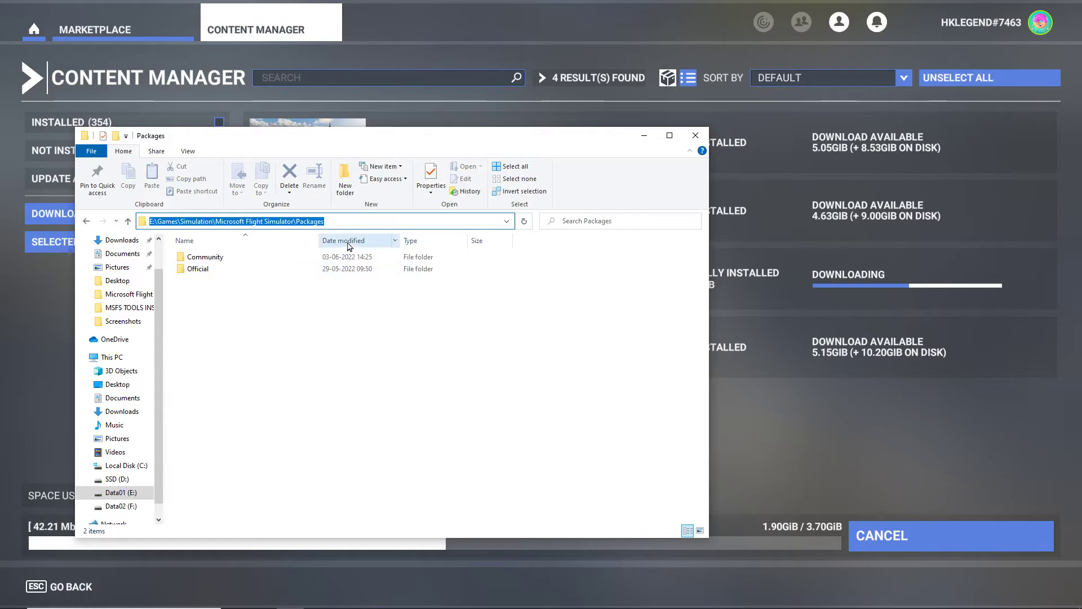
left_click(262, 415)
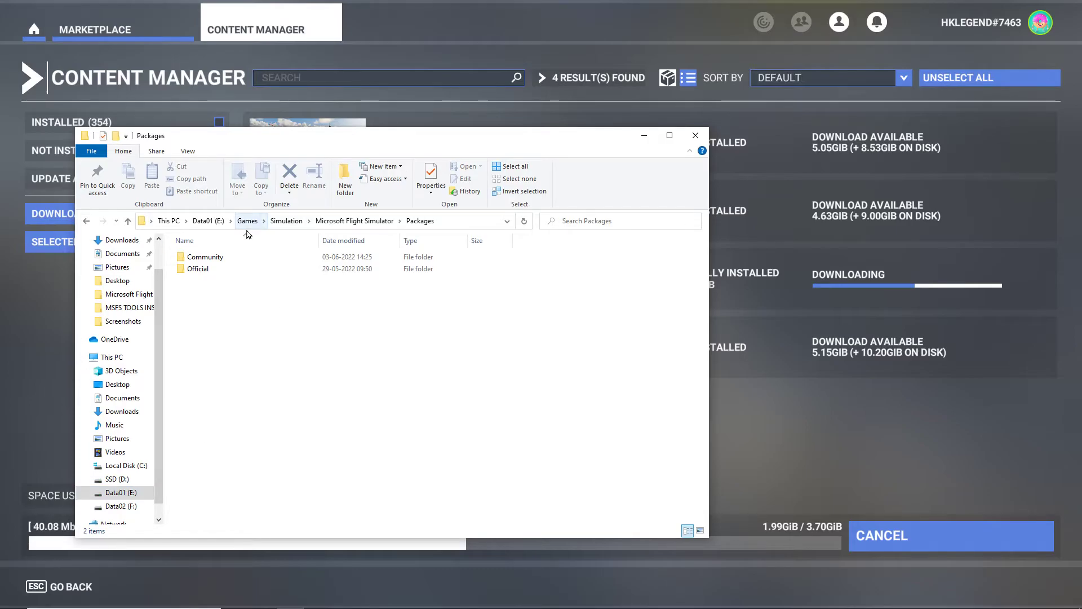
Step: Browse the 13 Community add-ons, including fnx-aircraft-320 and digiscenerystudio-airport-khig-higginsville
double_click(320, 258)
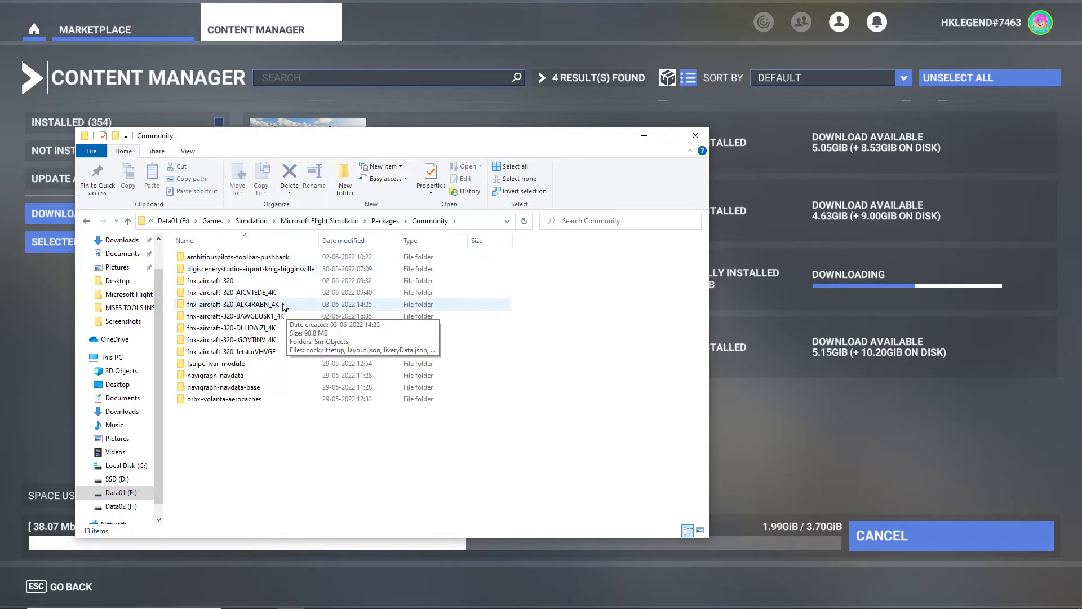
double_click(275, 281)
key("alt+Left")
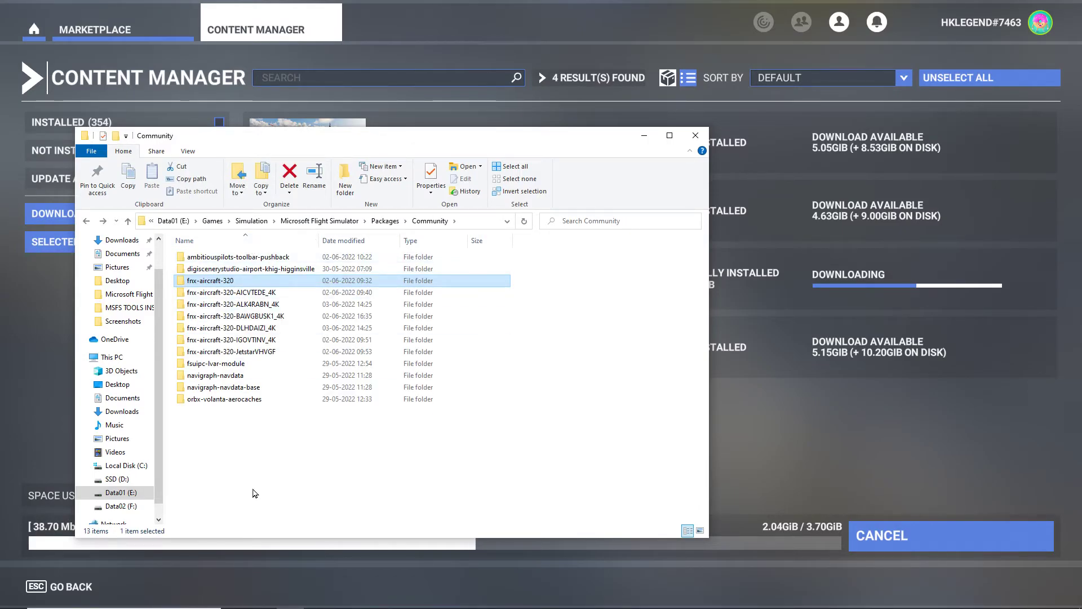
left_click(243, 274)
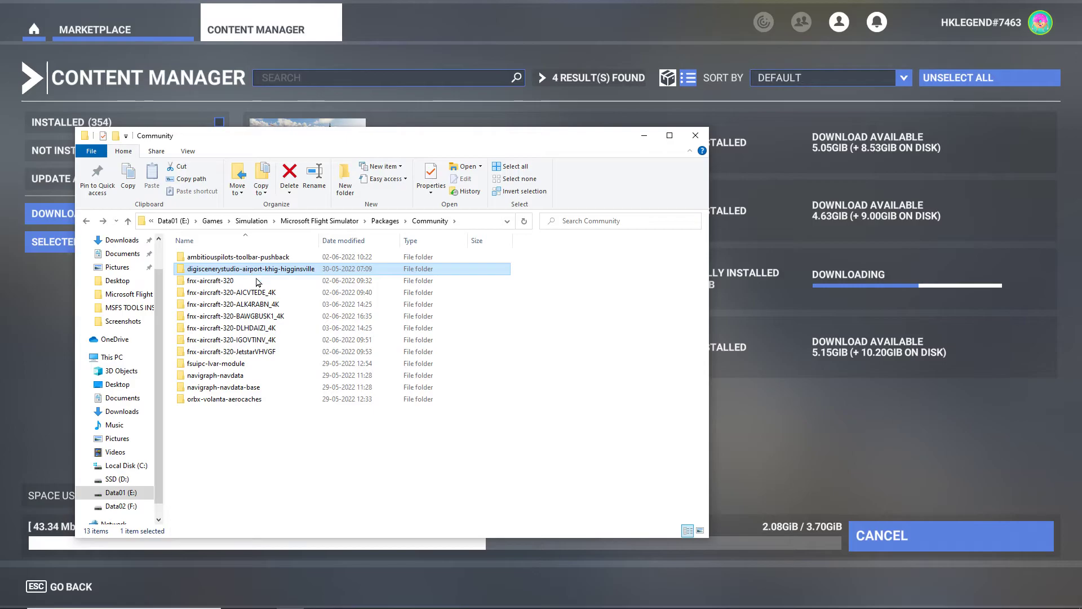
left_click(260, 283)
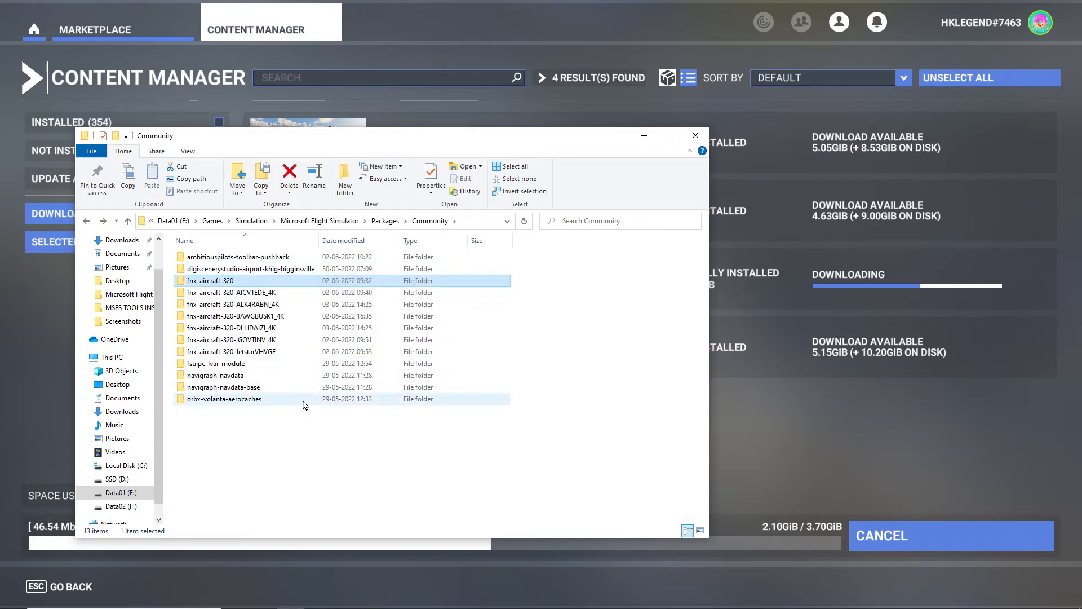
left_click(135, 597)
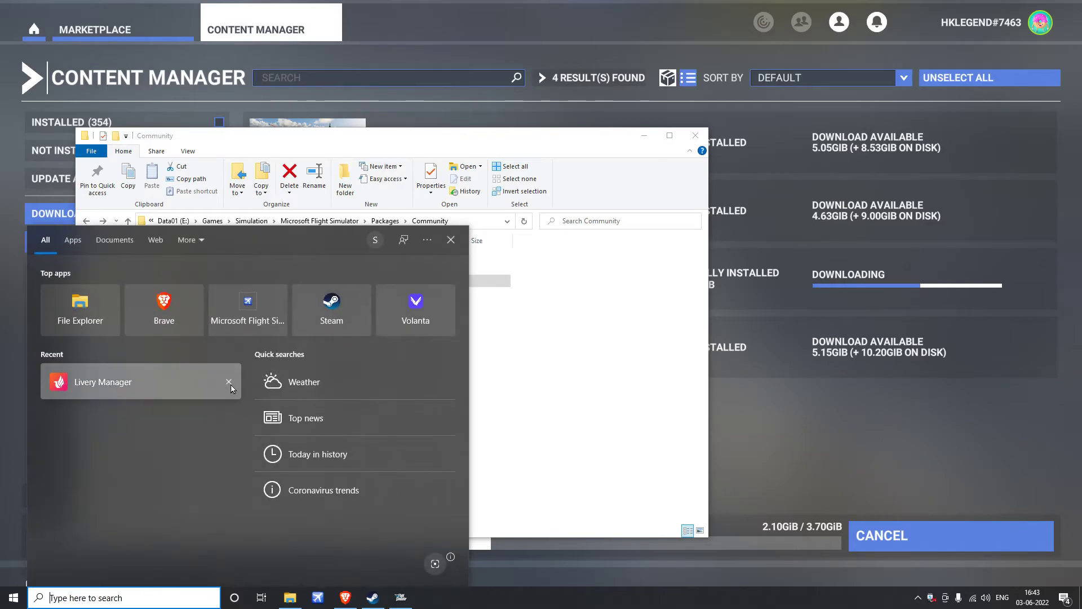
left_click(510, 391)
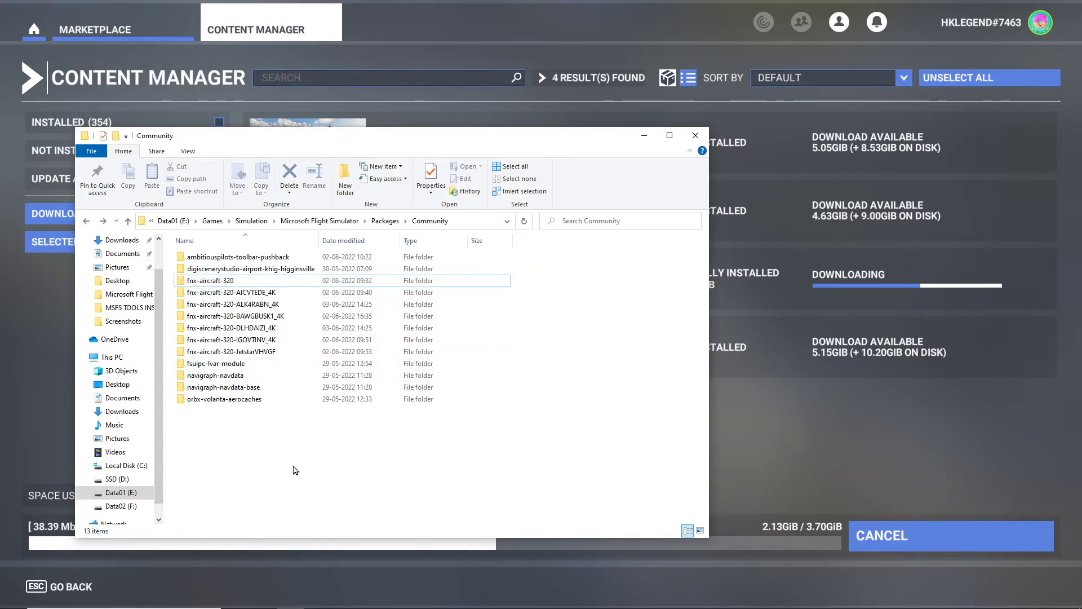
key("super+s")
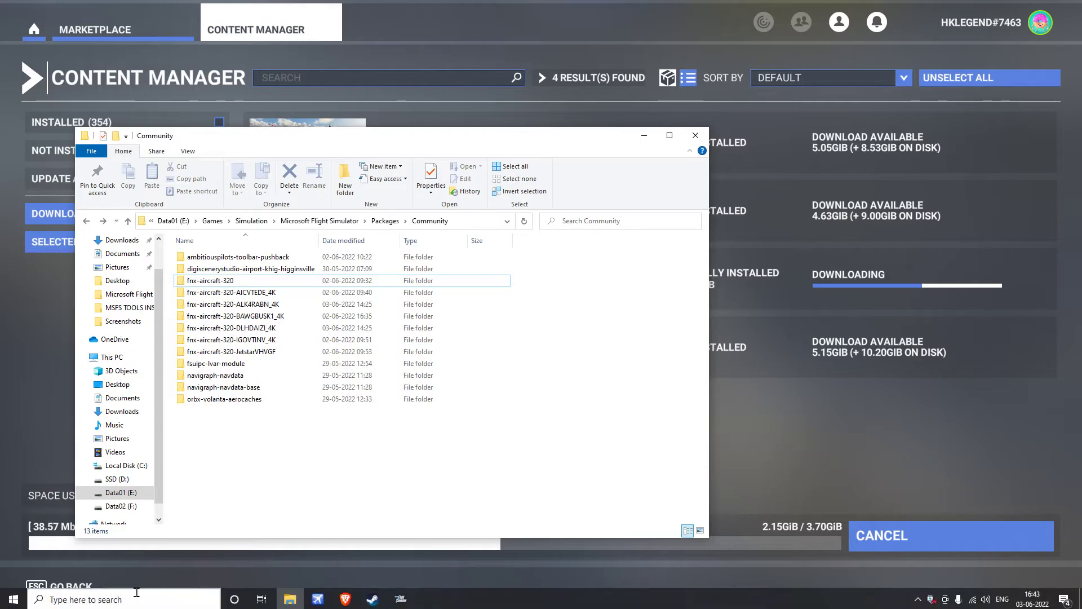
type("con")
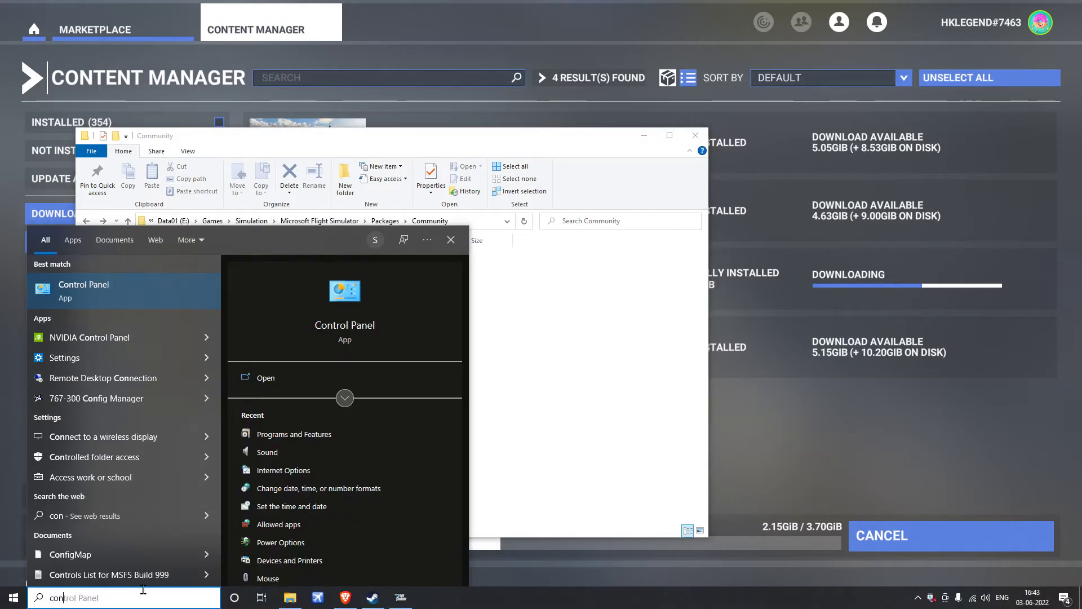
key("Return")
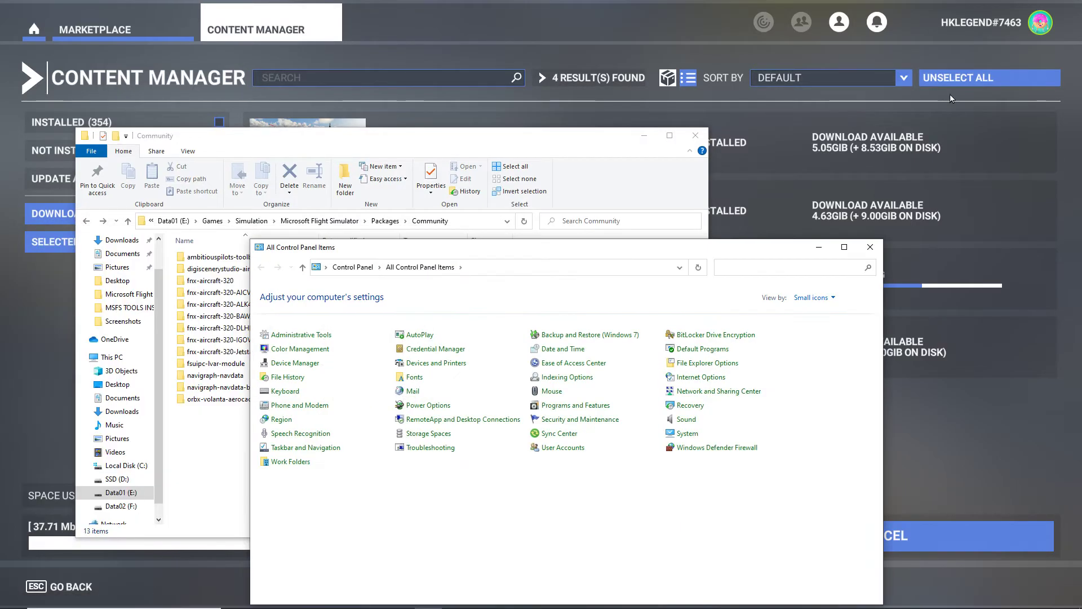
left_click(555, 410)
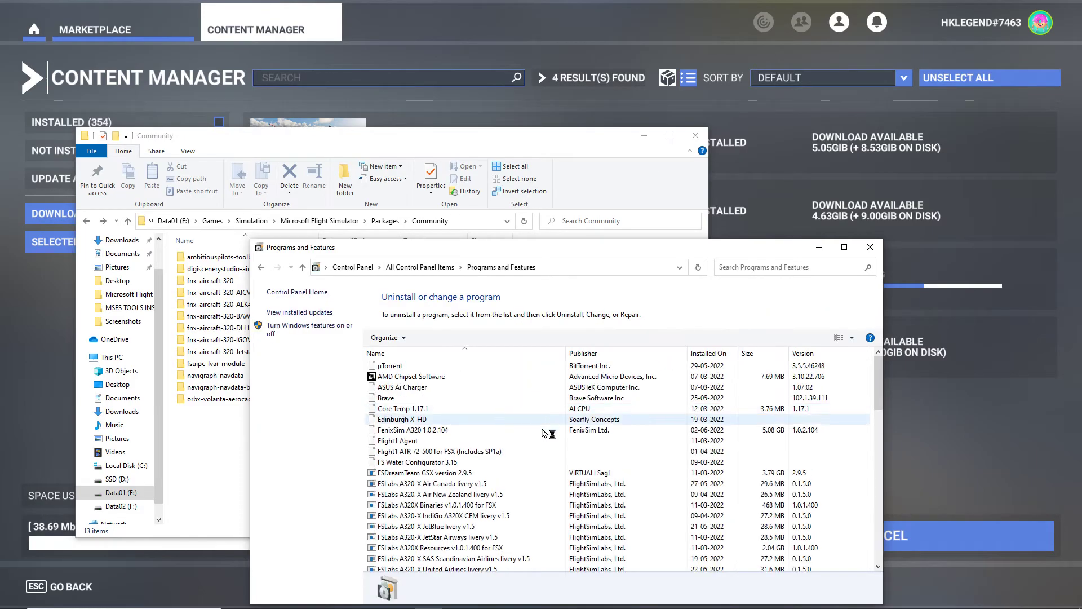
scroll(526, 473, "down", 5)
scroll(526, 483, "up", 3)
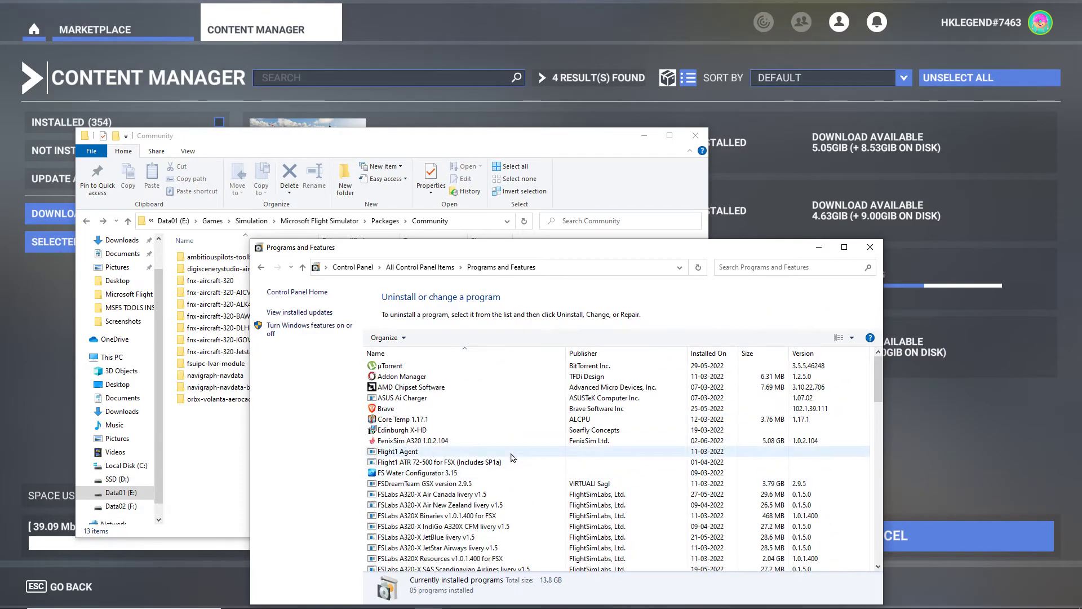
left_click(490, 441)
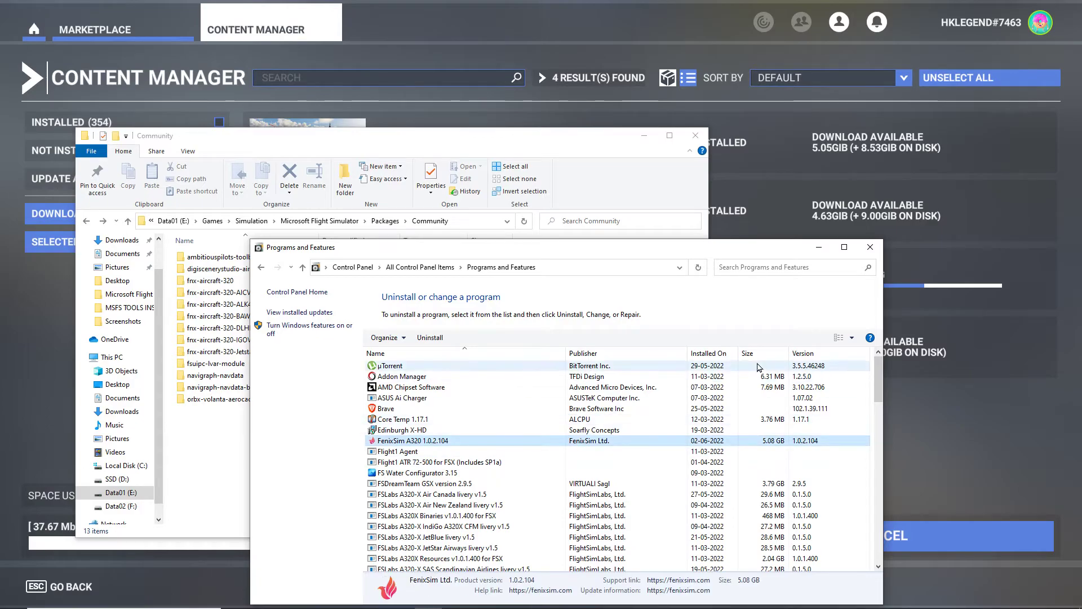
left_click(870, 247)
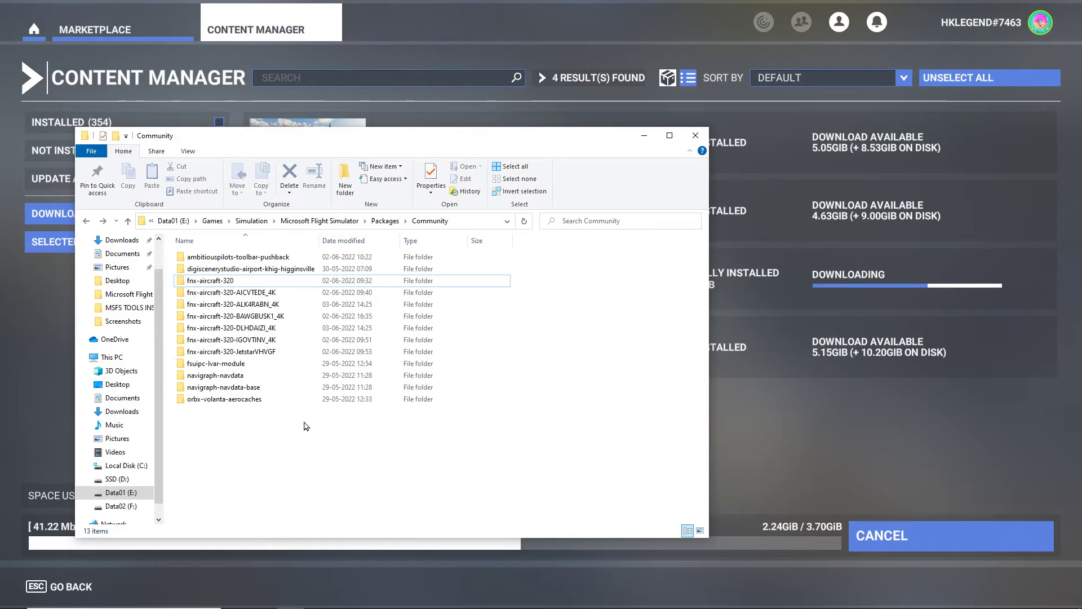
Step: Confirm in Properties the E: simulator folder is about 62.3 GB, then view This PC
left_click(320, 221)
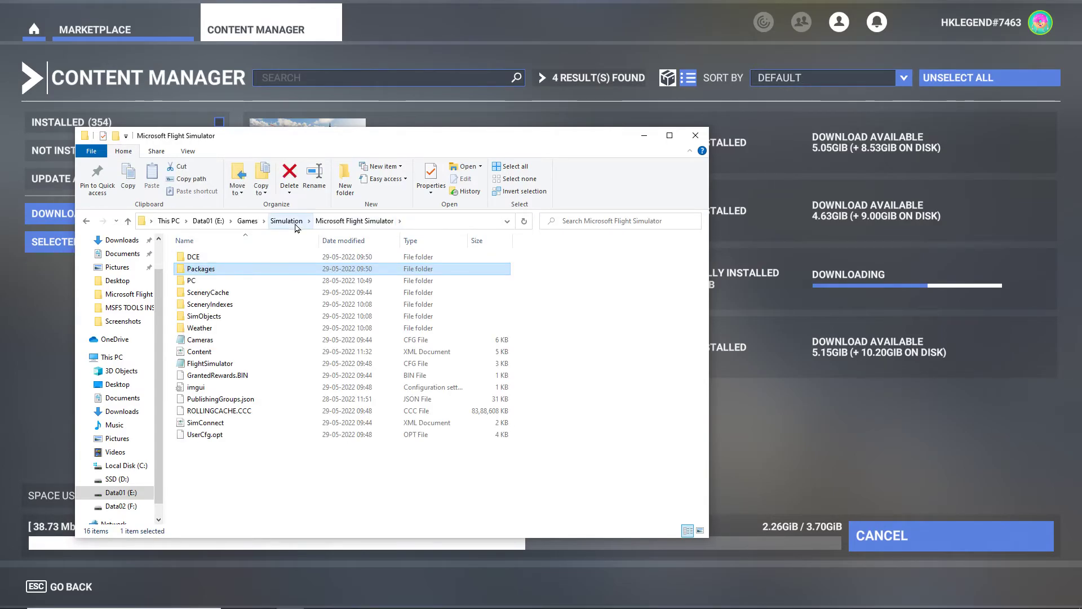
left_click(296, 226)
right_click(270, 257)
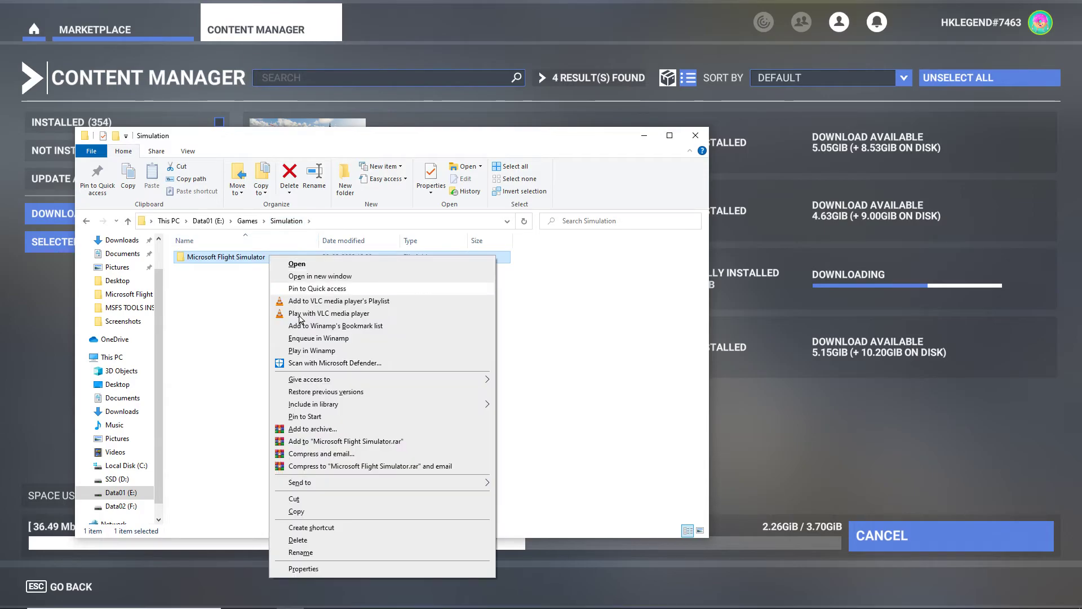
left_click(310, 568)
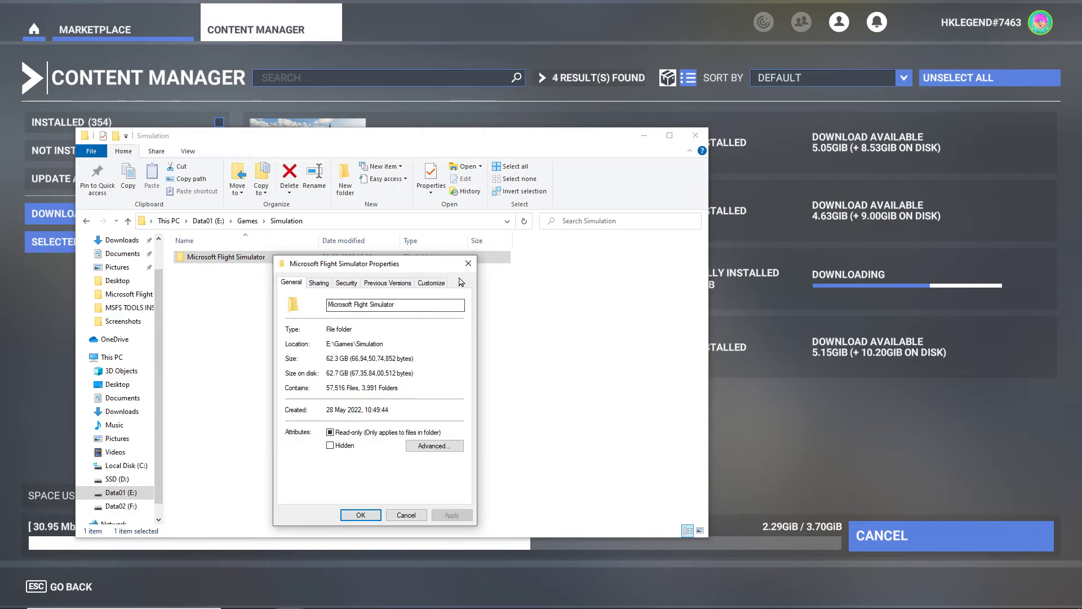
left_click(468, 263)
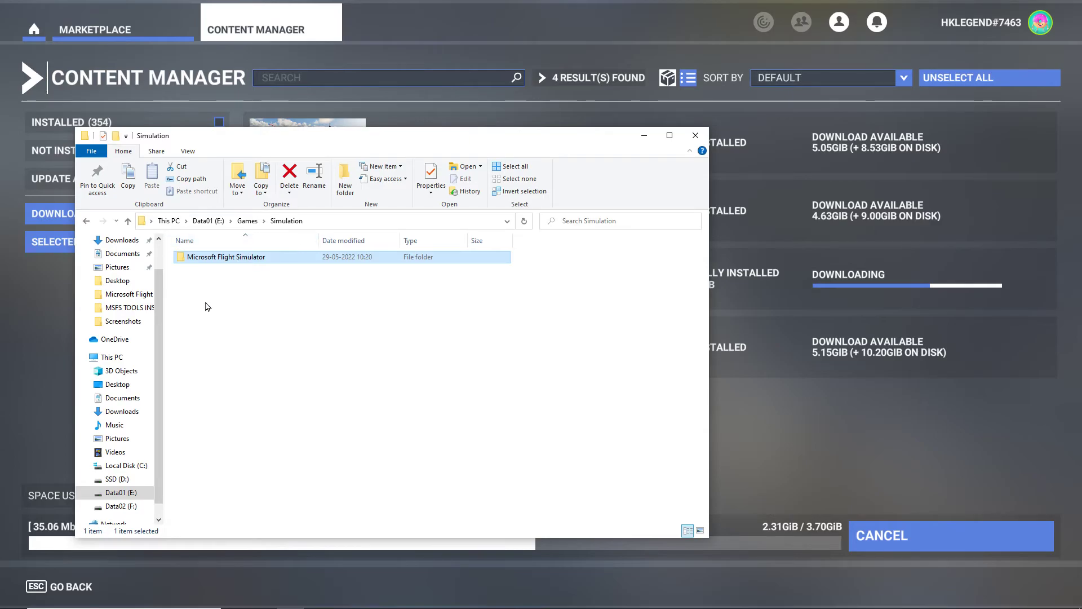
left_click(129, 360)
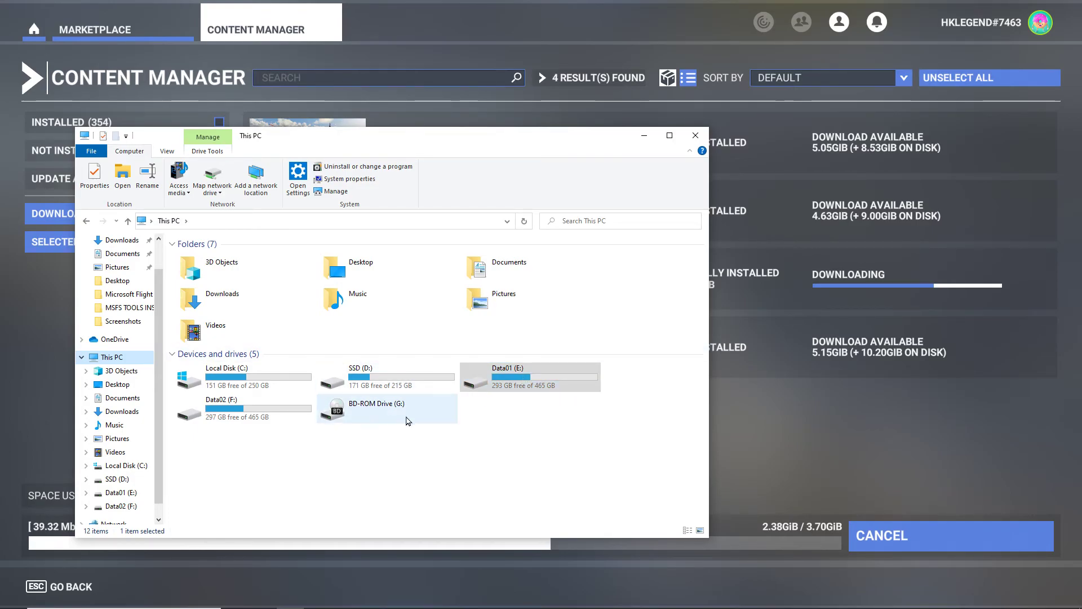
Step: Select Data01 (E:) and close File Explorer to return to Content Manager
left_click(522, 377)
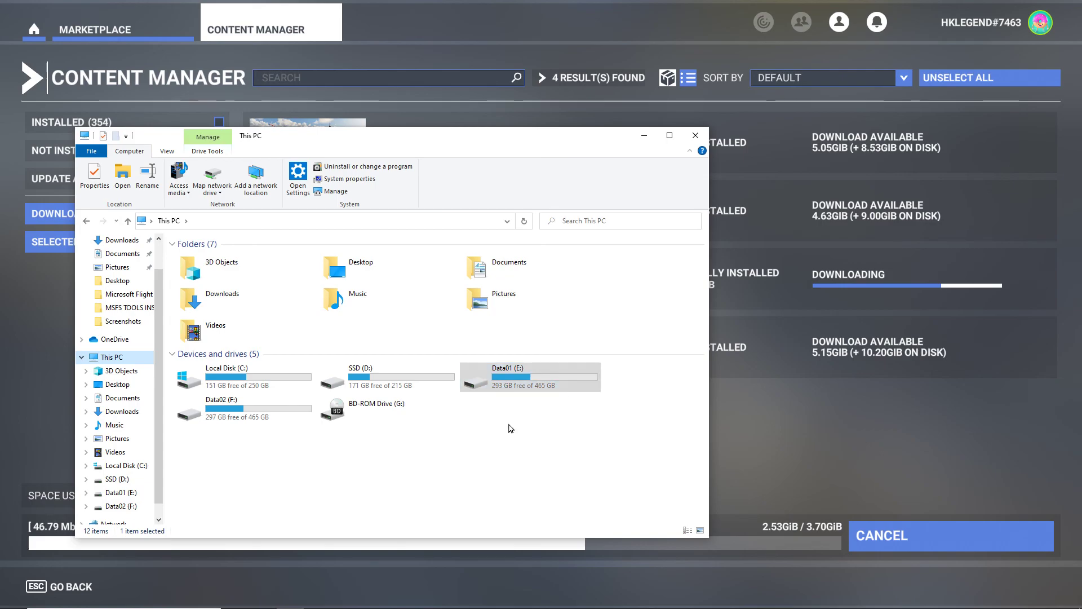
left_click(695, 135)
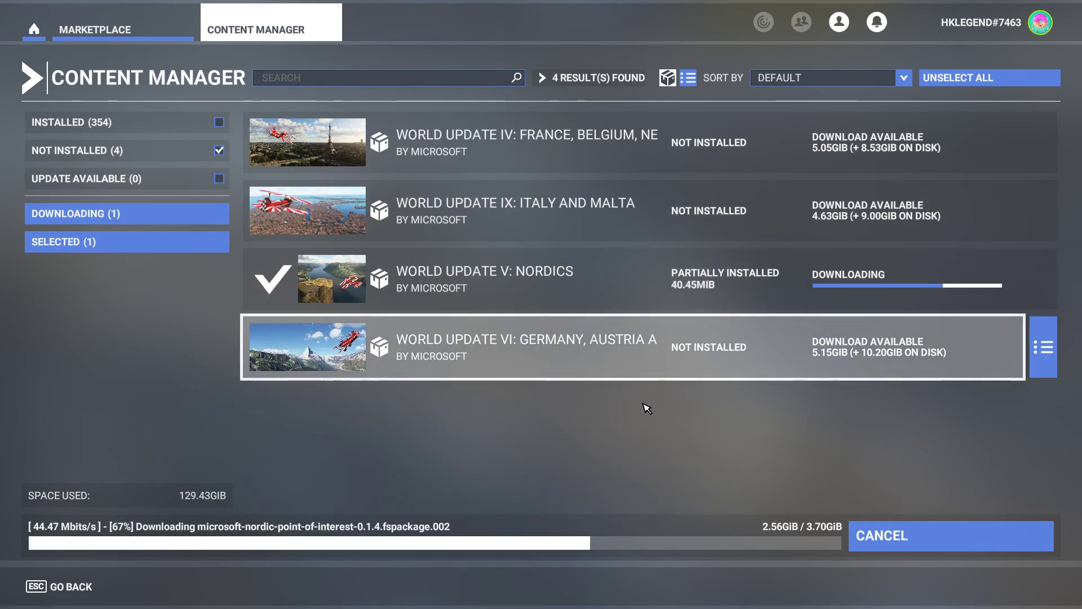